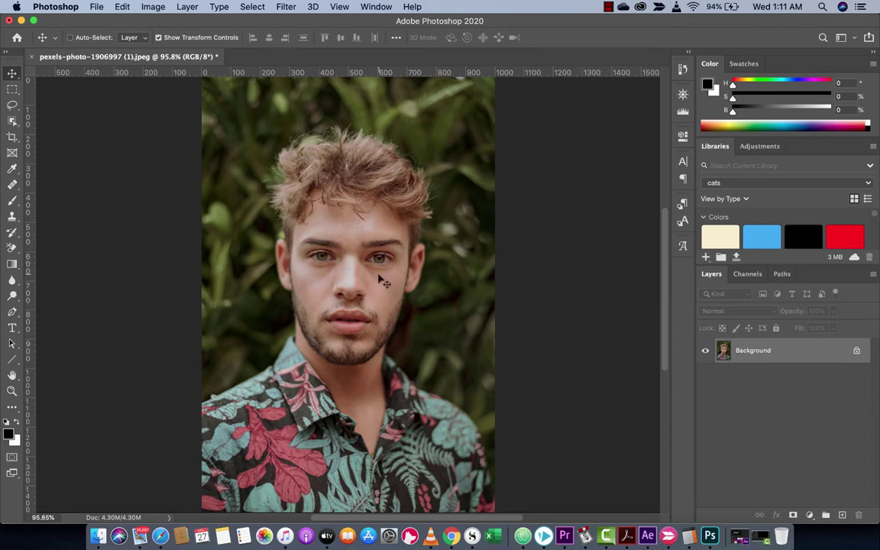
Step: Convert the locked Background into Layer 0 and duplicate it as Layer 0 copy
double_click(727, 353)
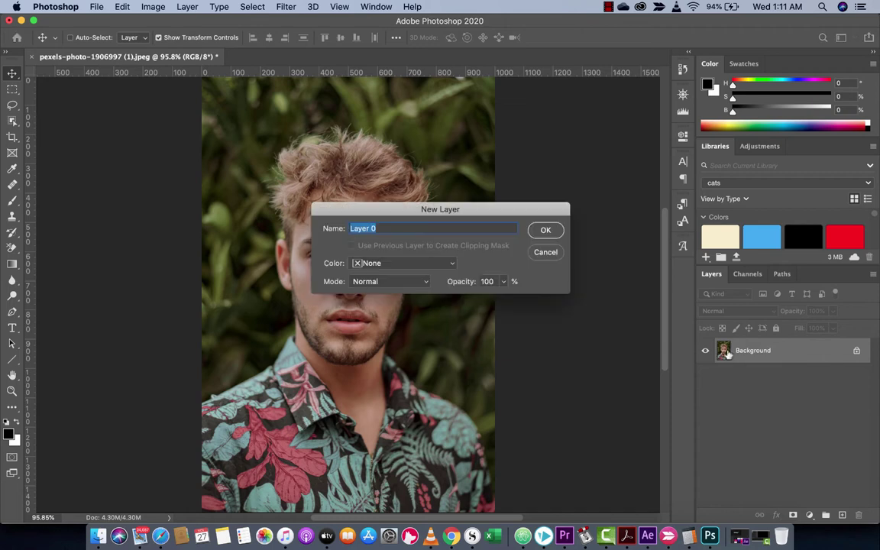
click(543, 229)
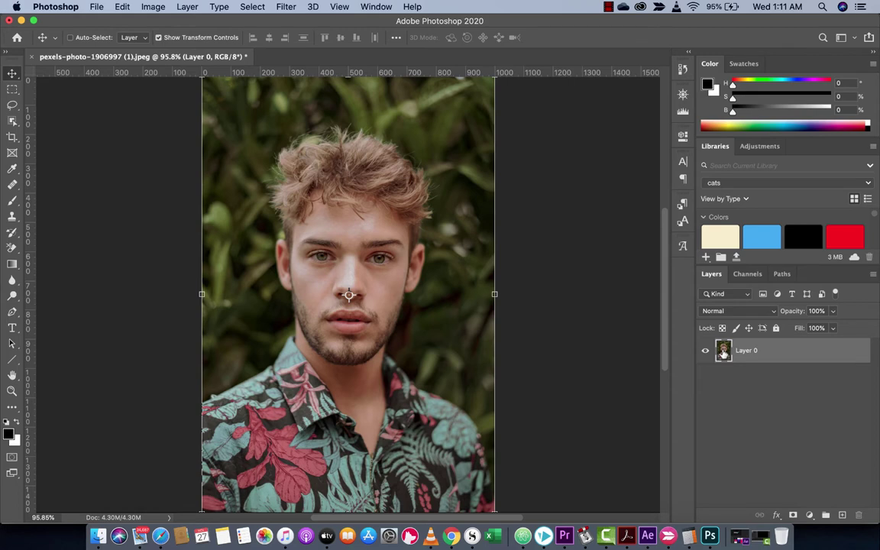
drag(723, 351, 840, 515)
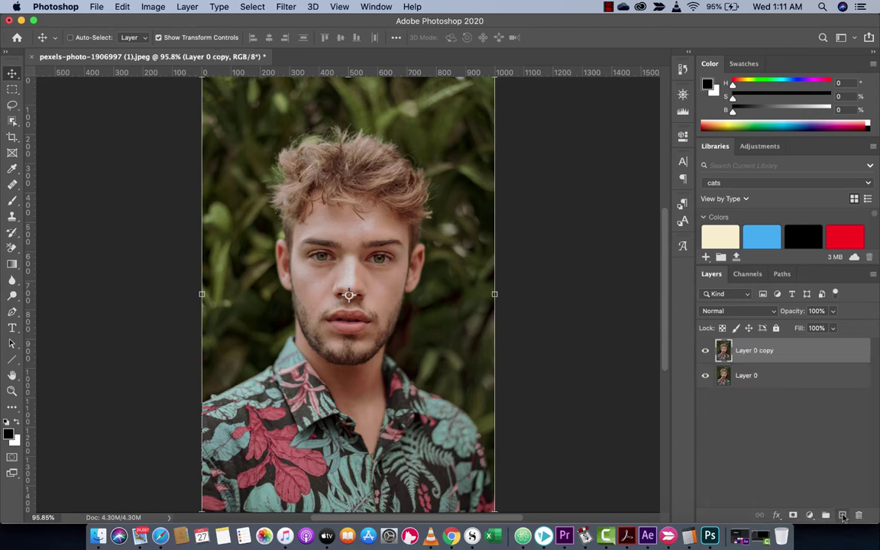
Step: Hide the original Layer 0 so only Layer 0 copy shows the portrait
click(752, 377)
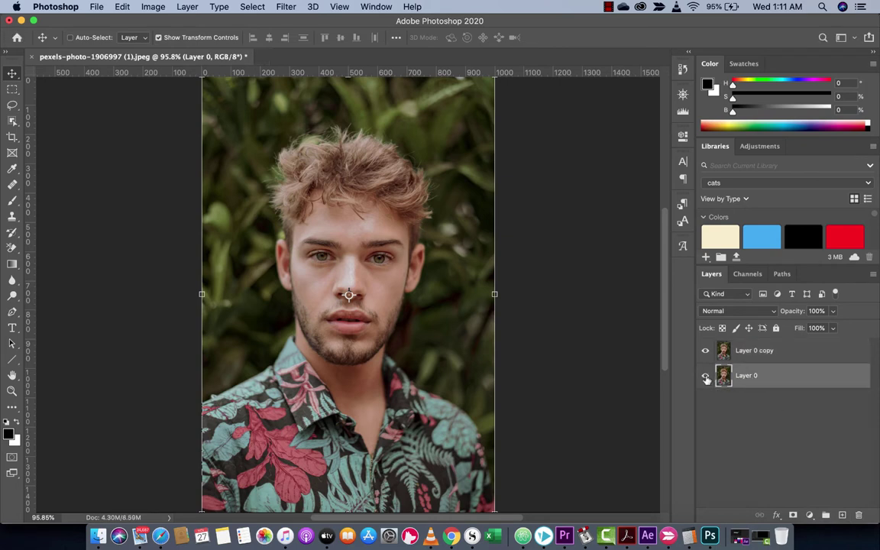
click(750, 350)
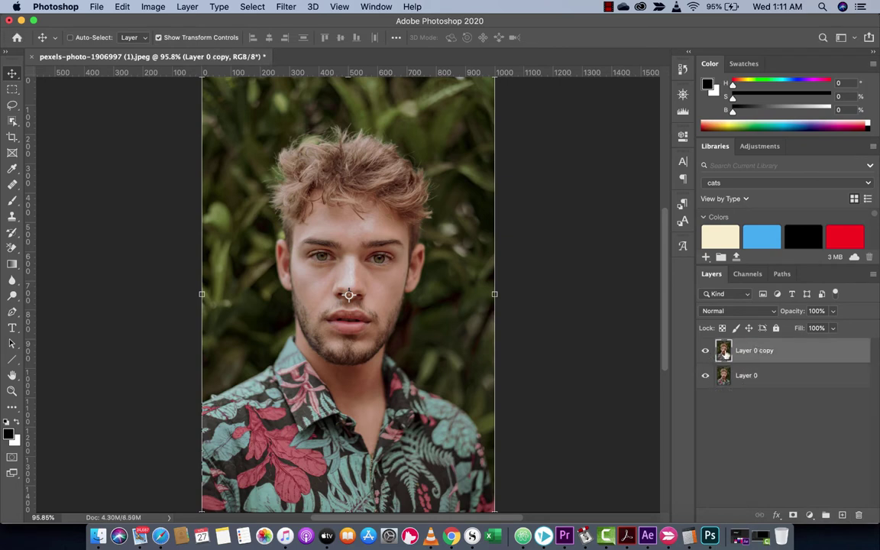
click(744, 375)
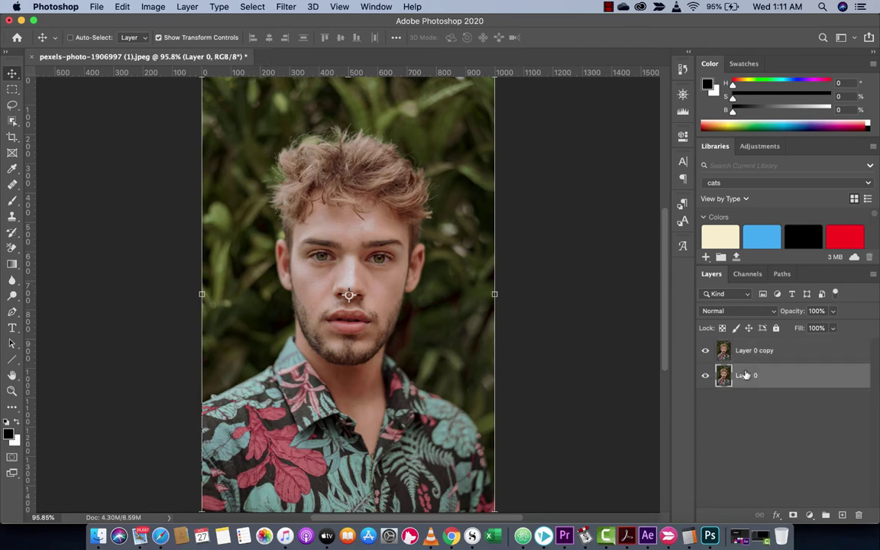
click(704, 375)
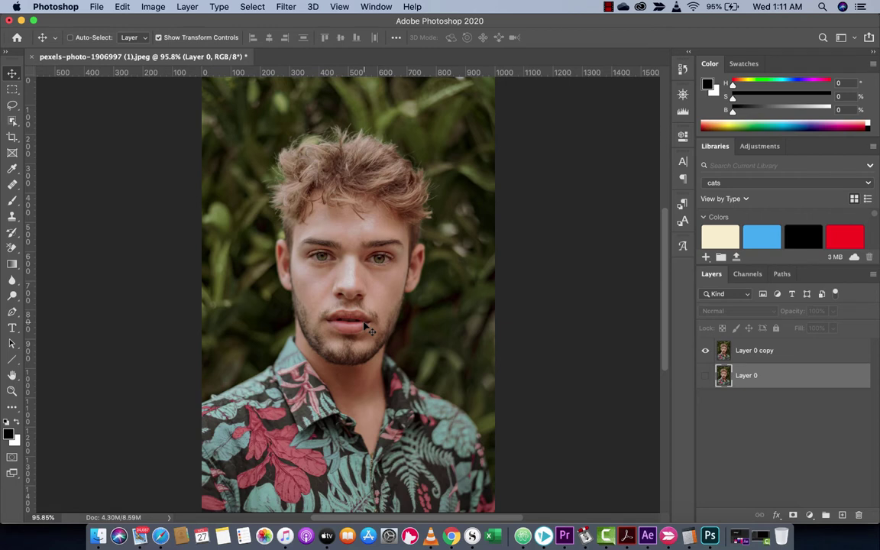
click(705, 375)
click(704, 375)
click(123, 6)
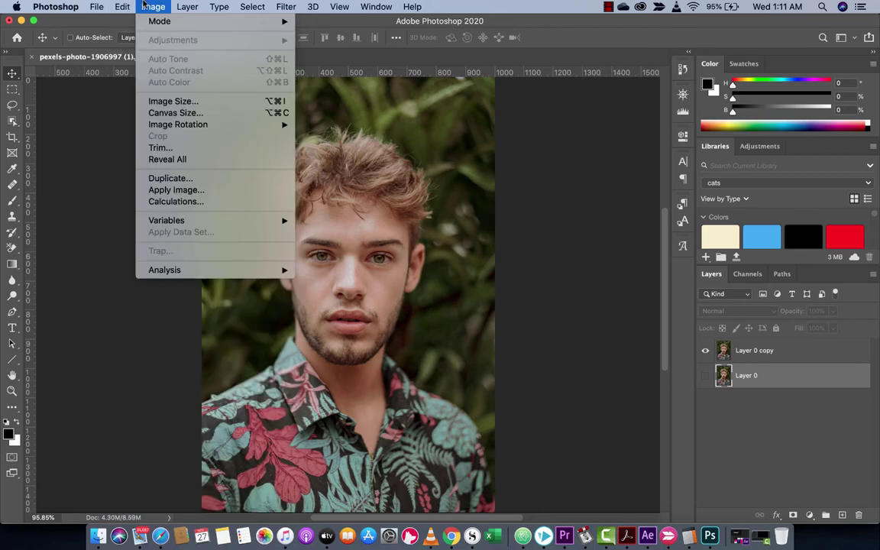
Step: Make Layer 0 copy active and apply Edit > Transform > Warp to it
mouse_move(188, 6)
mouse_move(120, 6)
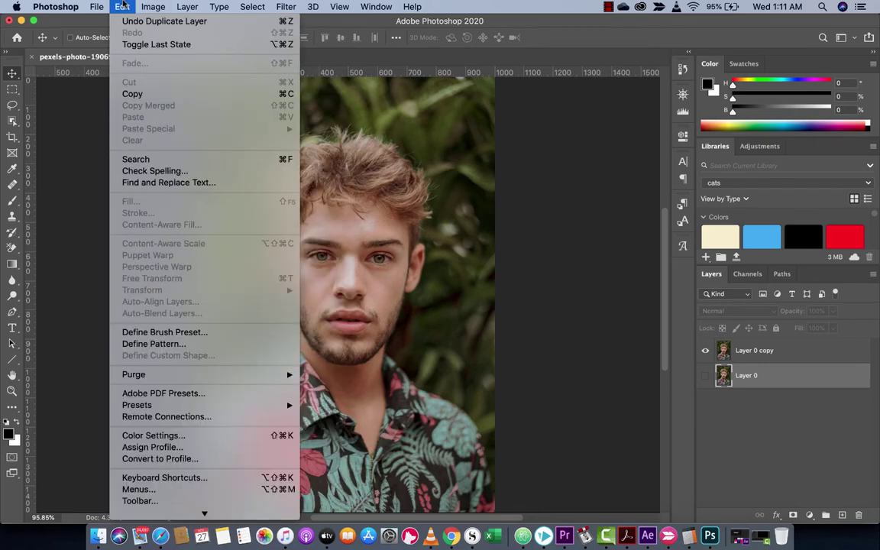
click(657, 339)
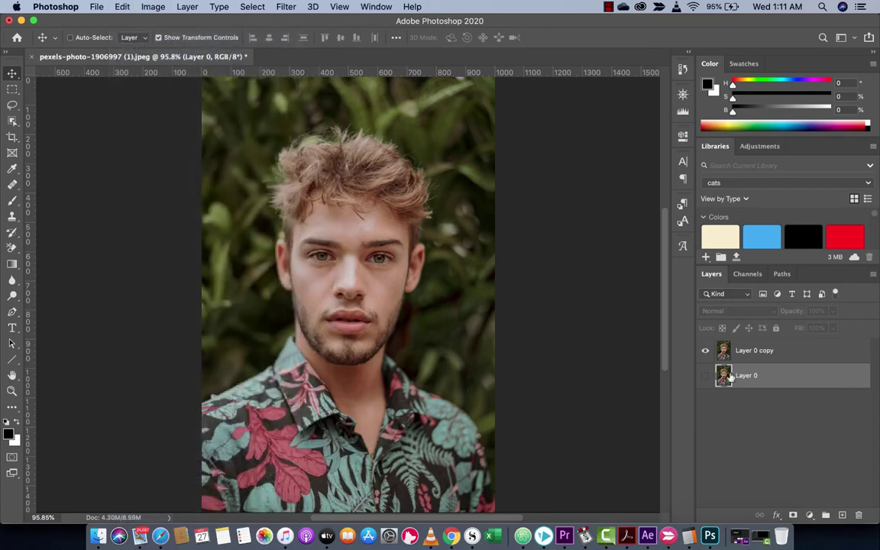
key(alt+bracketright)
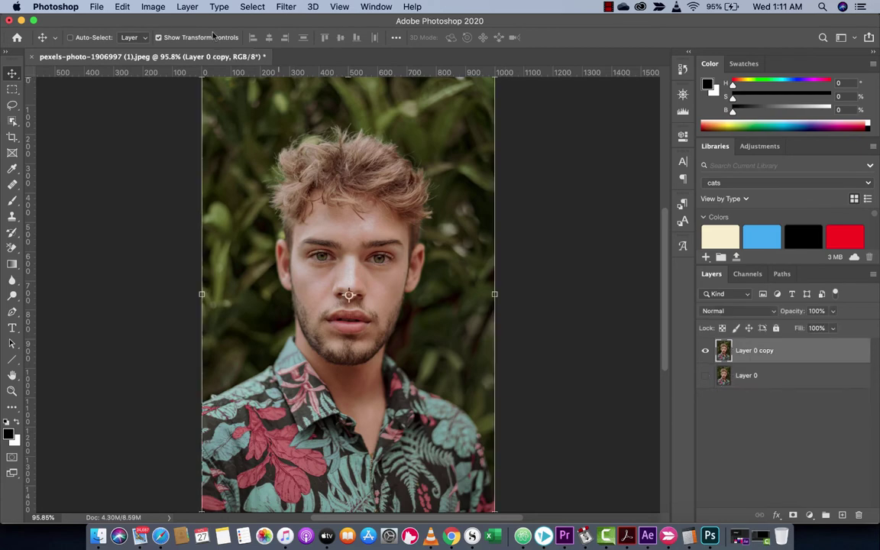
click(123, 6)
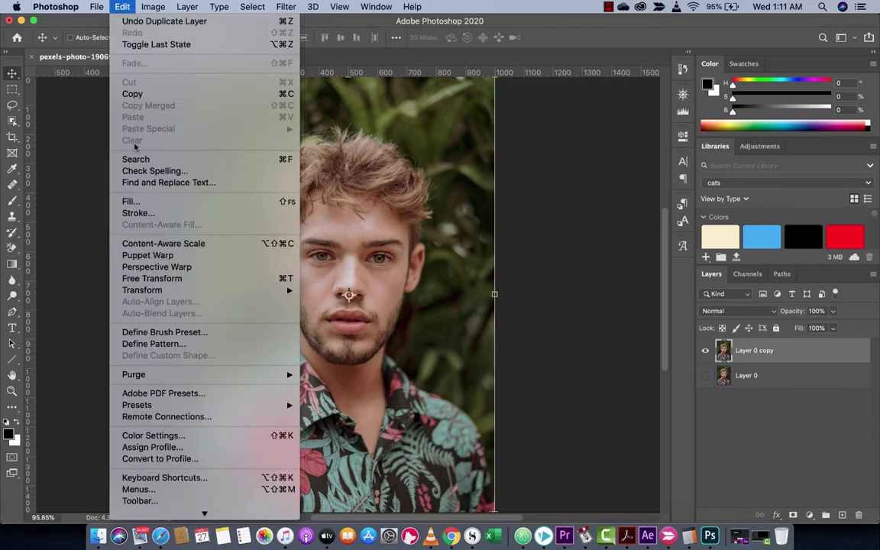
mouse_move(144, 293)
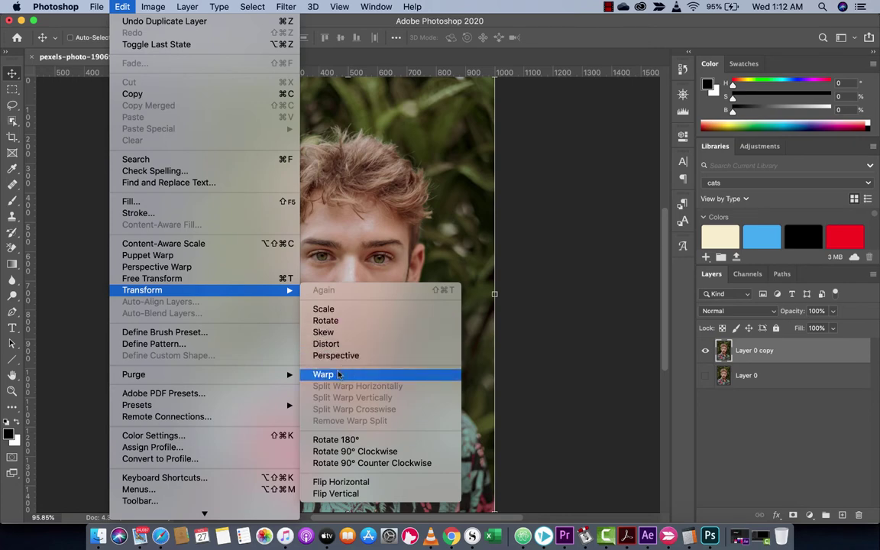
click(323, 375)
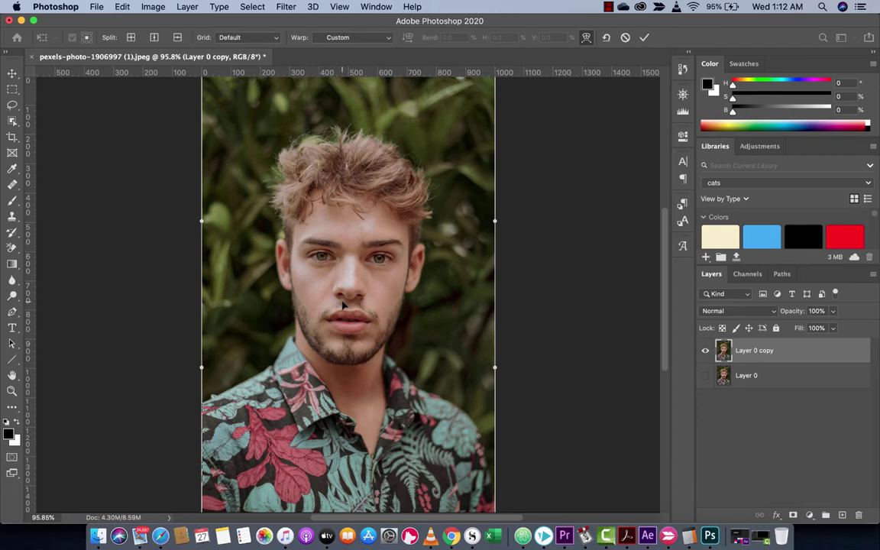
Step: Drag the warp mesh over the face, then undo back to a less distorted face
drag(310, 275, 346, 305)
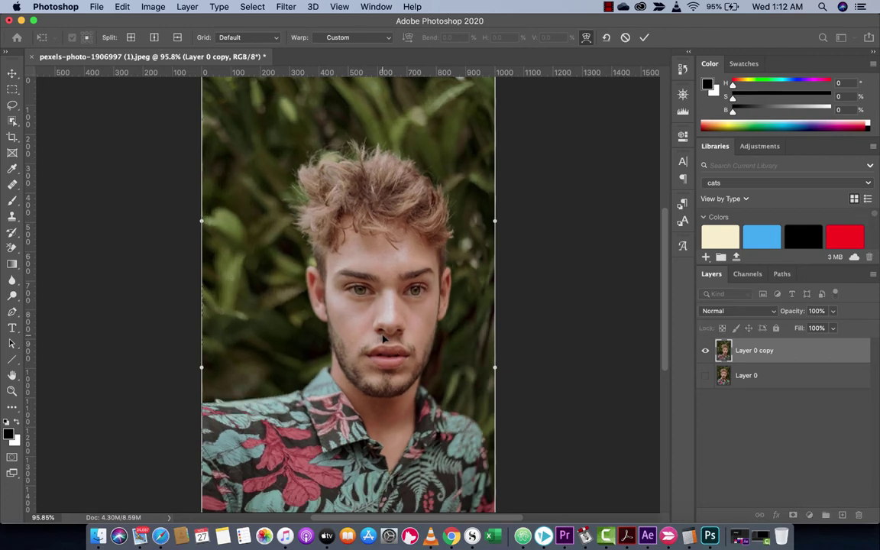
drag(363, 370, 274, 305)
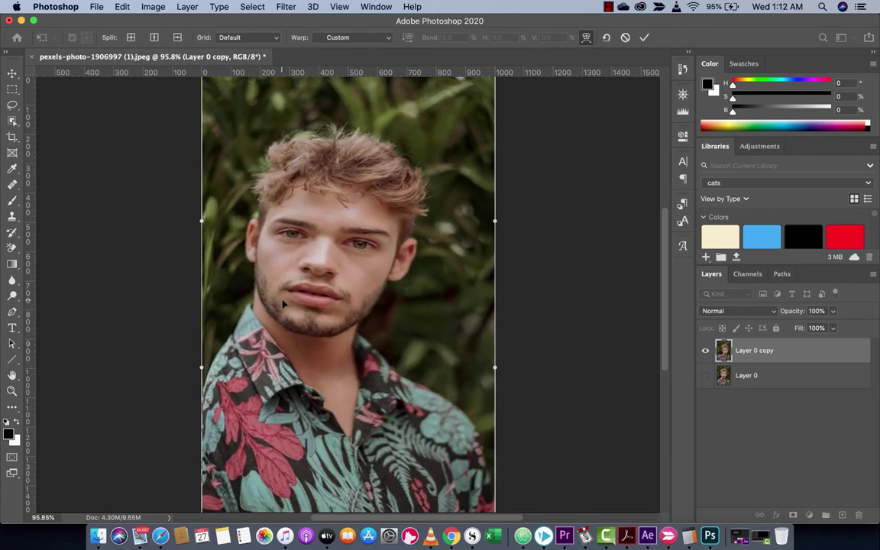
drag(339, 217, 353, 367)
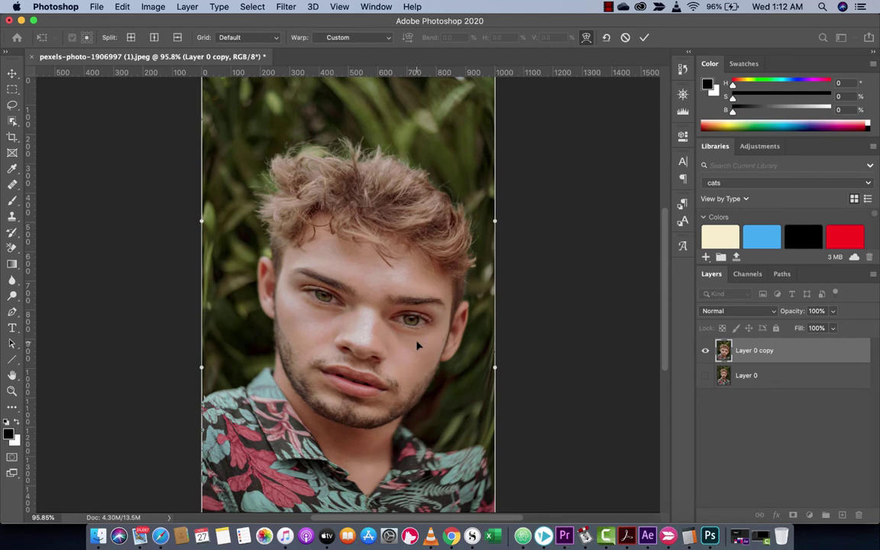
key(super+z)
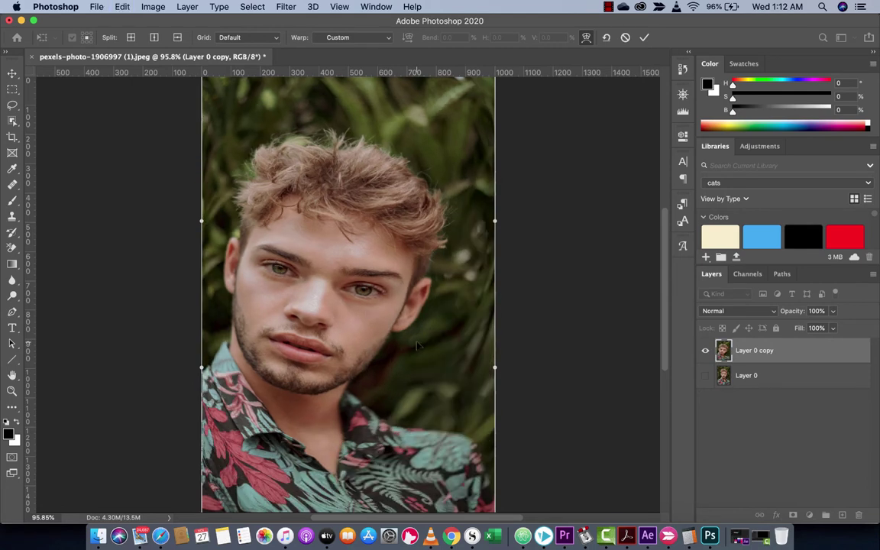
key(super+z)
key(super+z)
key(super+z)
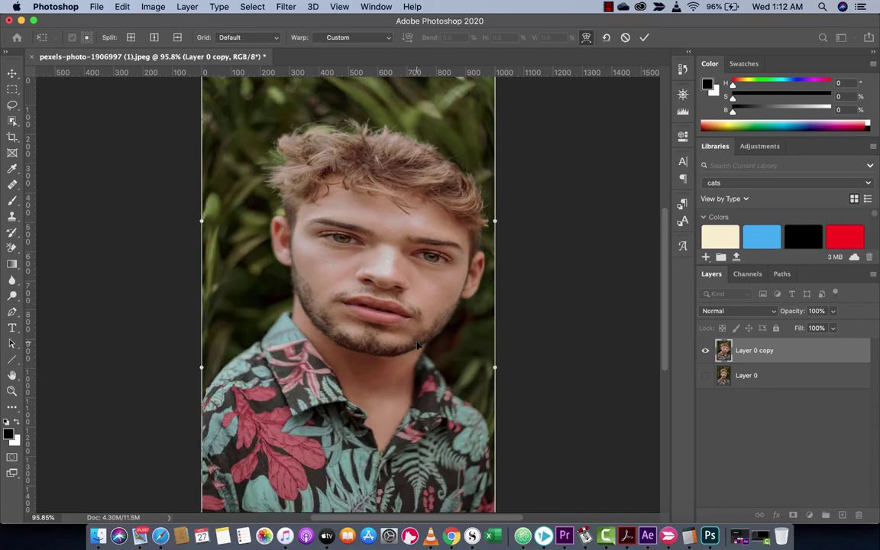
key(super+z)
key(super+z)
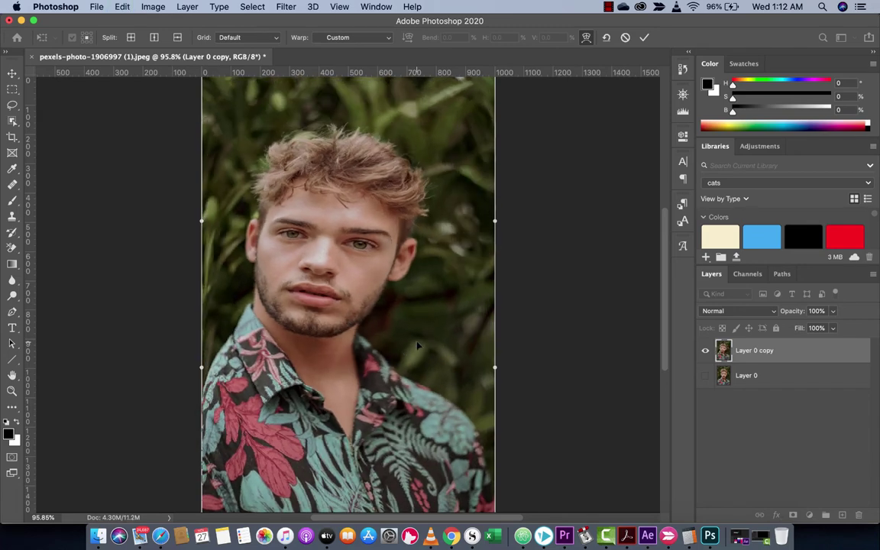
key(super+z)
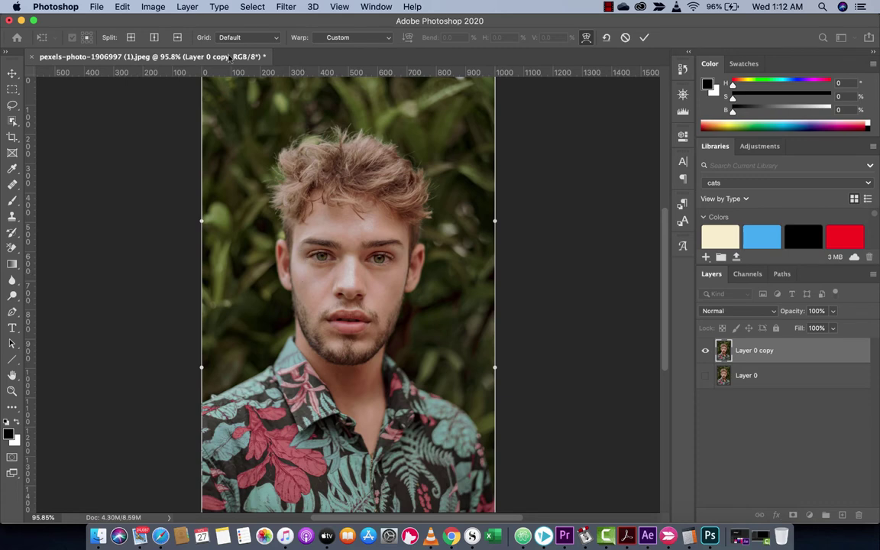
Step: Set the Warp grid in the options bar to 5 x 5
click(122, 7)
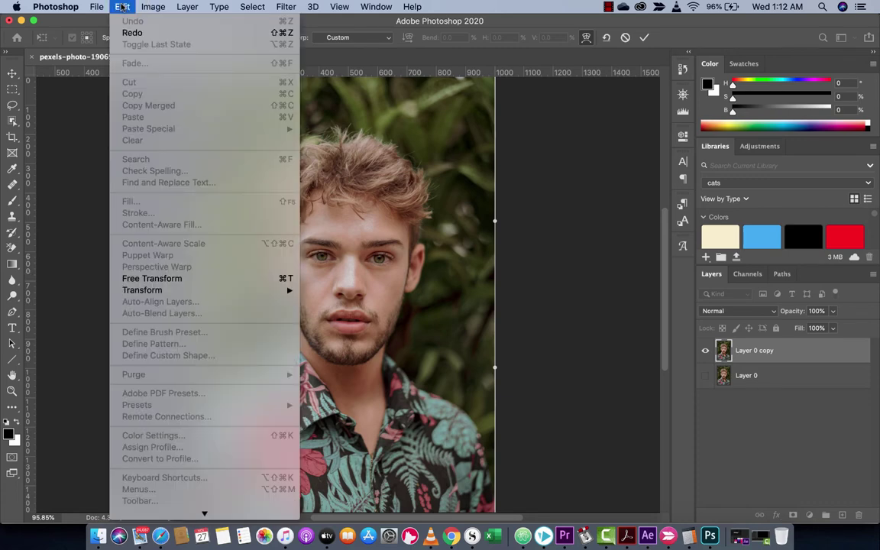
click(122, 6)
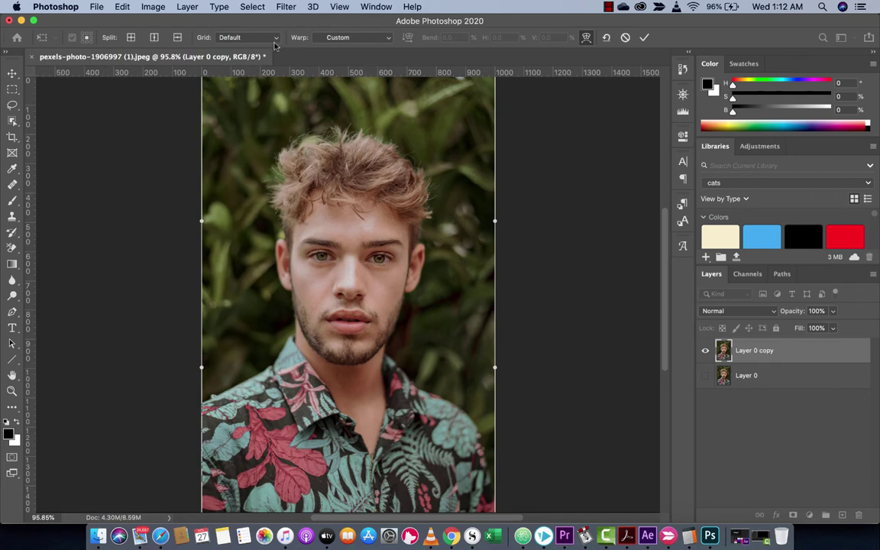
click(243, 38)
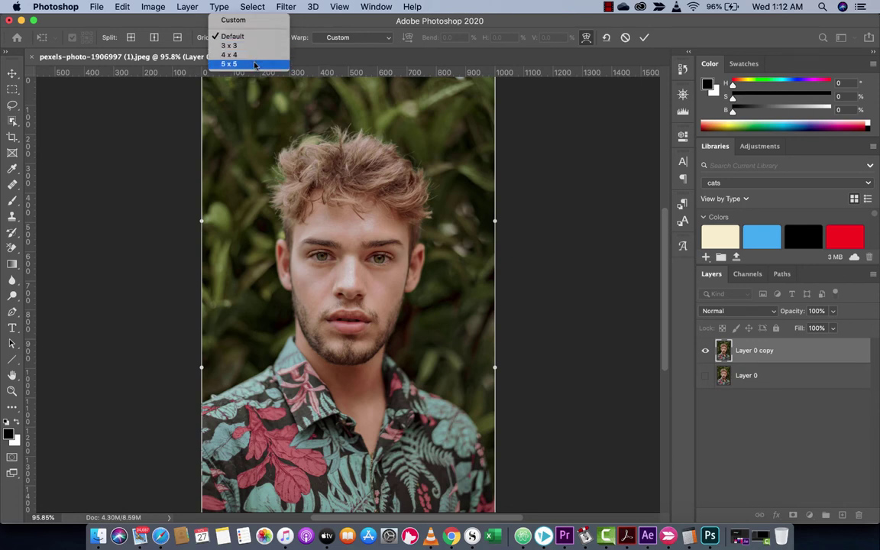
click(255, 64)
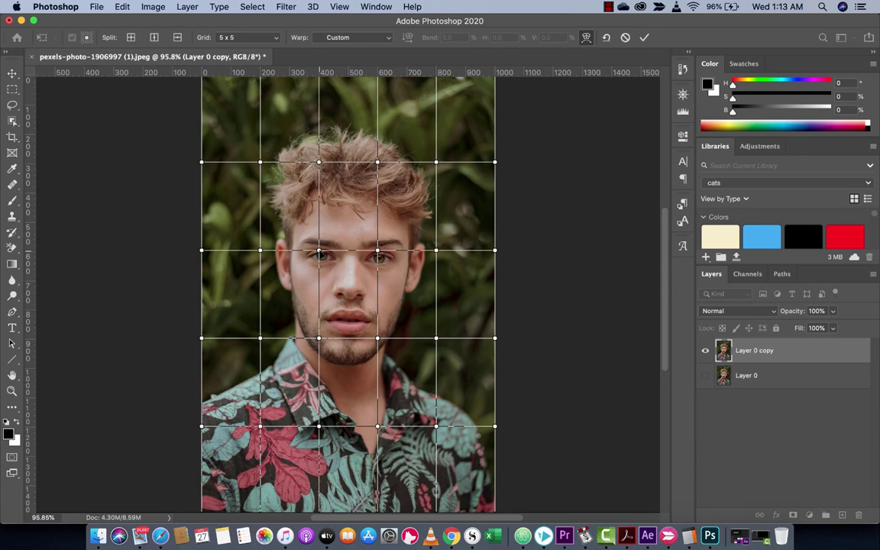
Step: Bend the mesh at the left and right eyes, then commit the warp with the Move tool
click(318, 250)
drag(287, 229, 284, 228)
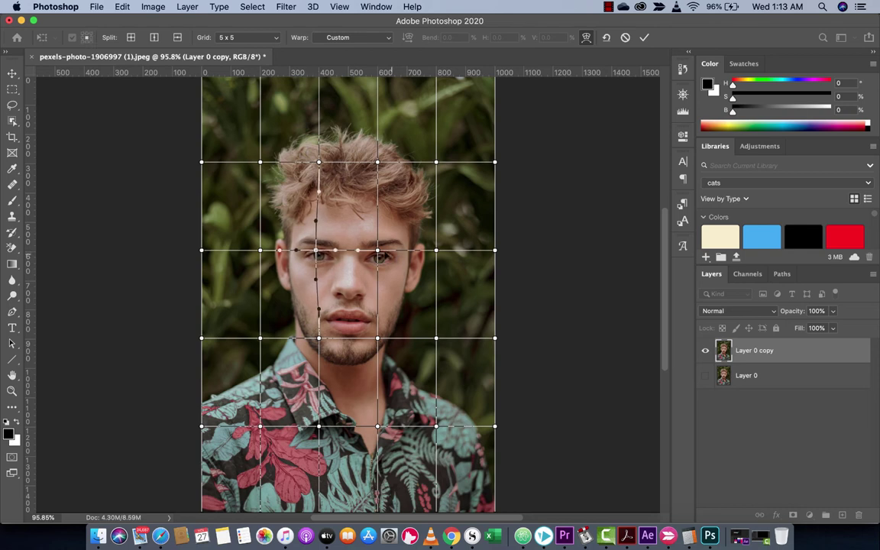
click(377, 250)
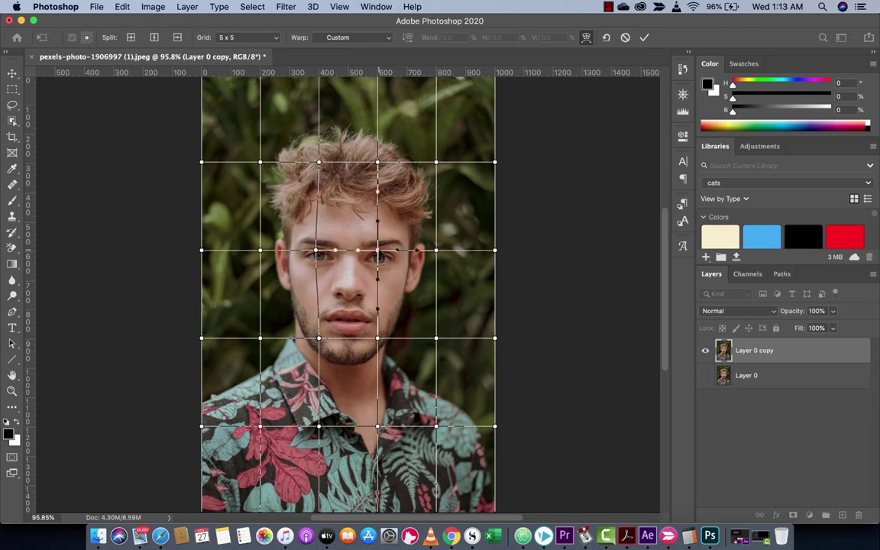
drag(343, 228, 348, 228)
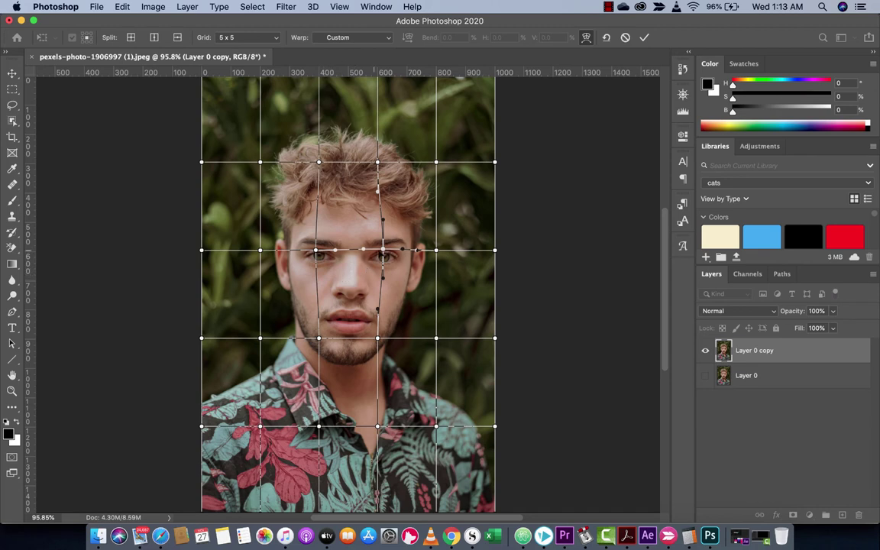
click(12, 74)
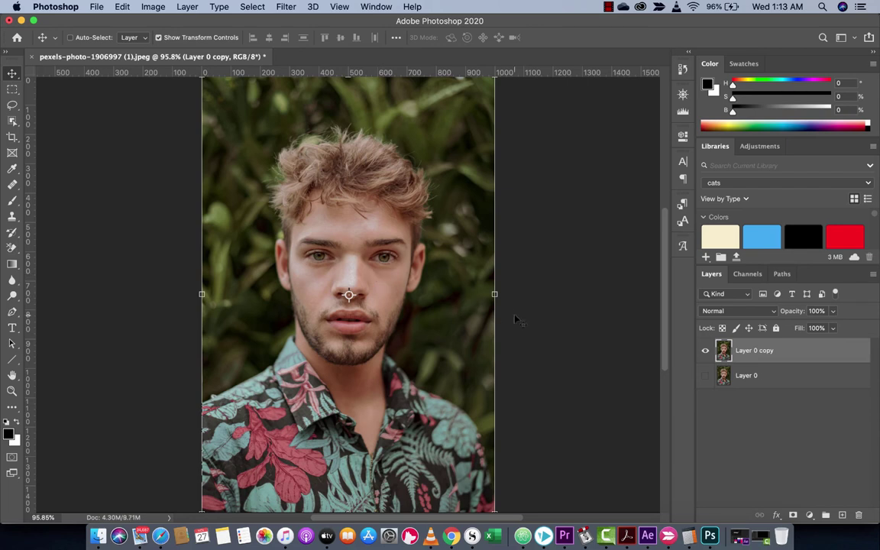
click(704, 375)
click(706, 351)
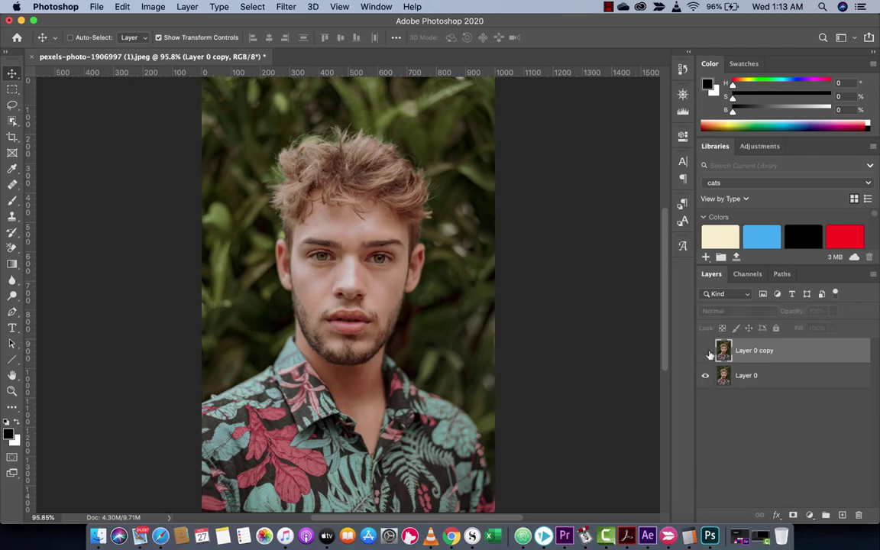
click(705, 350)
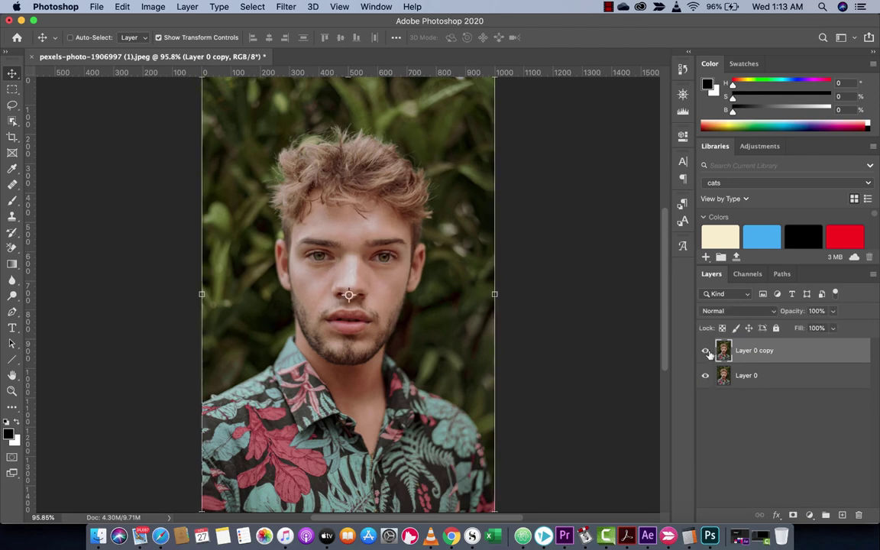
click(703, 374)
click(123, 6)
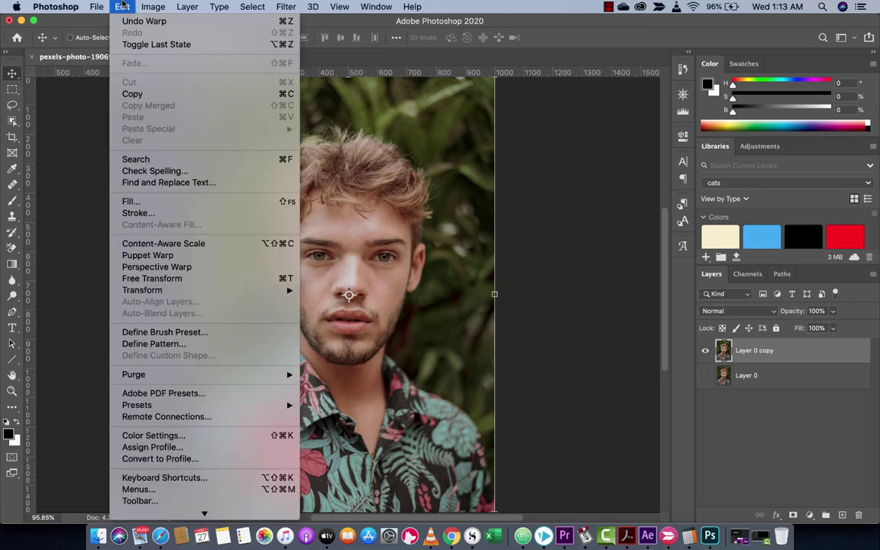
click(131, 201)
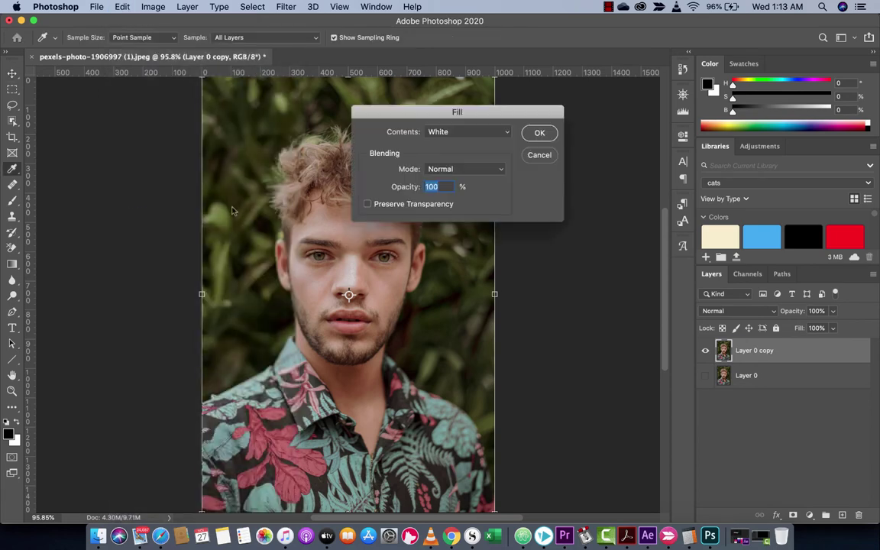
click(122, 6)
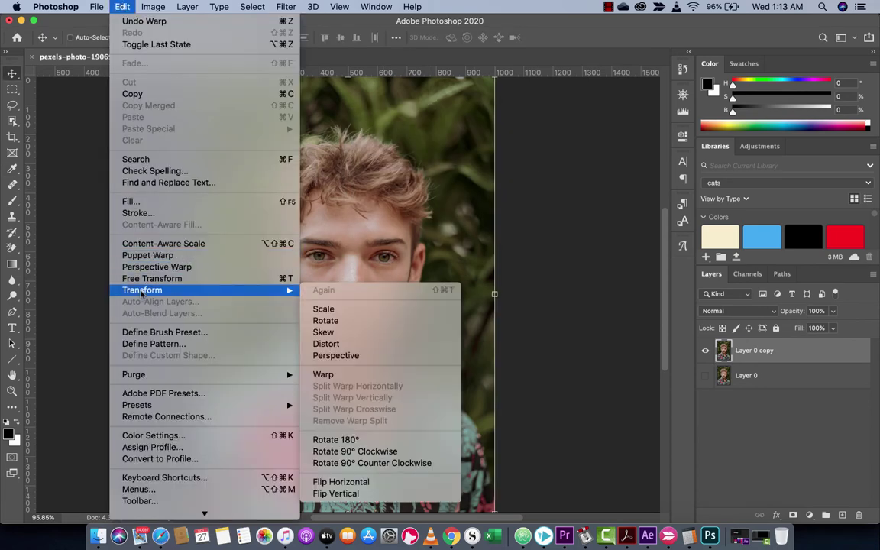
Step: Start a new Warp on Layer 0 copy and set its grid to 5 x 5
mouse_move(159, 292)
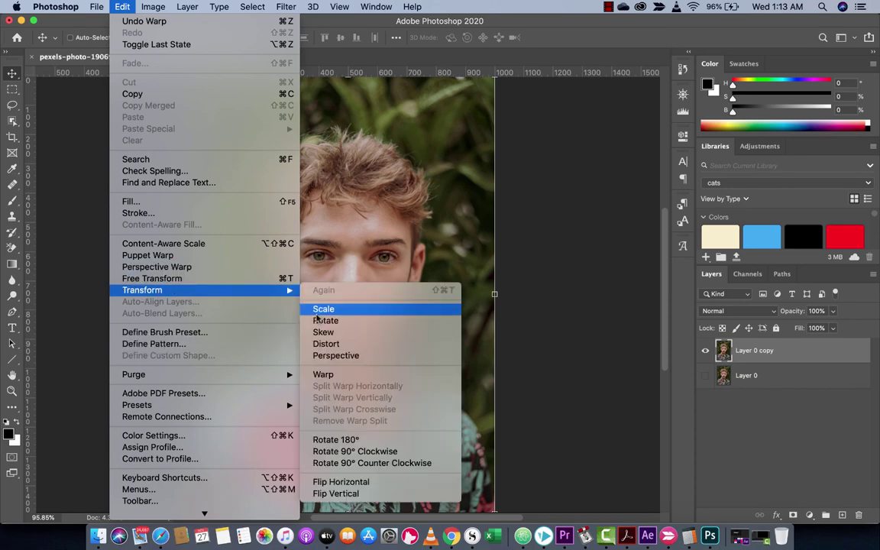
click(322, 374)
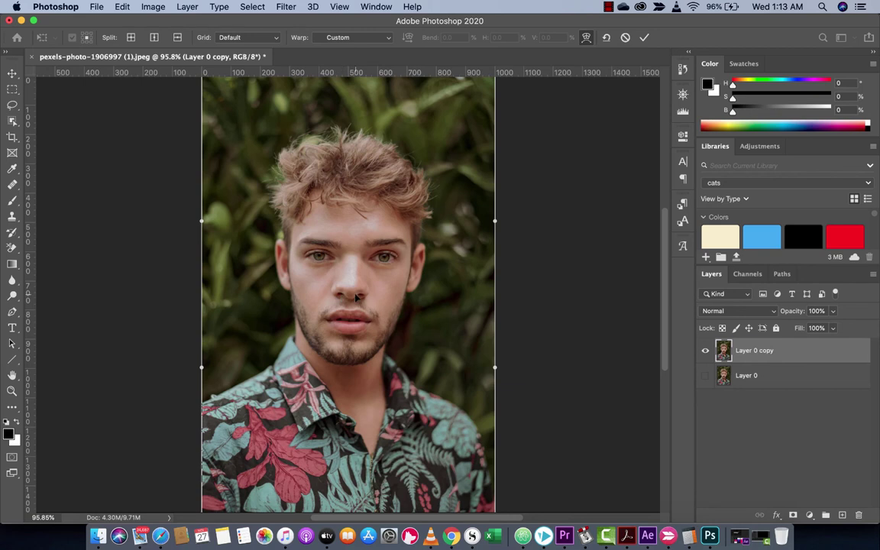
click(252, 38)
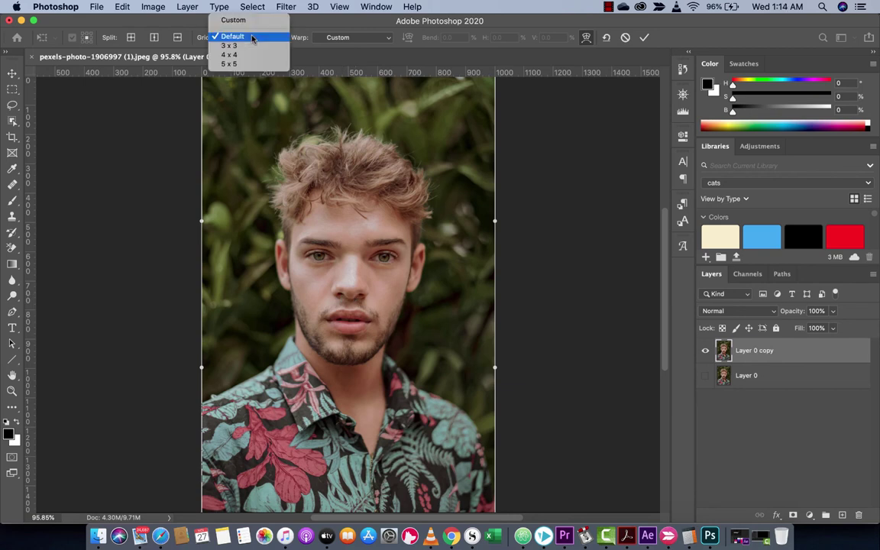
click(245, 63)
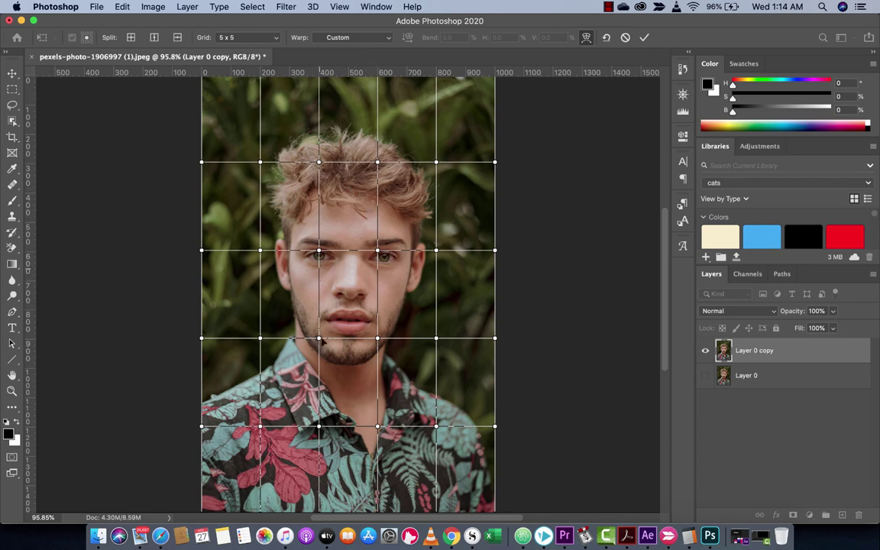
Step: Drag the grid points at the chin and both sides of the jaw to reshape it
drag(321, 345, 341, 351)
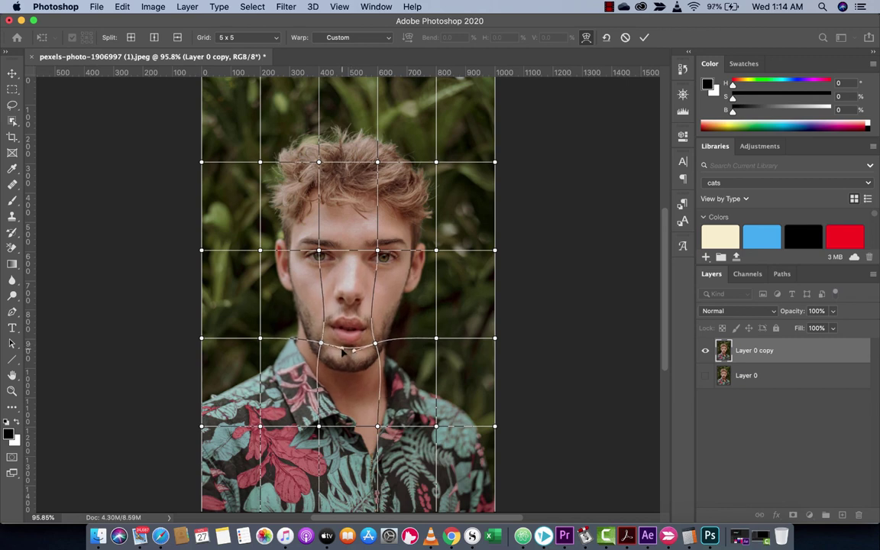
drag(284, 334, 286, 312)
drag(376, 319, 372, 315)
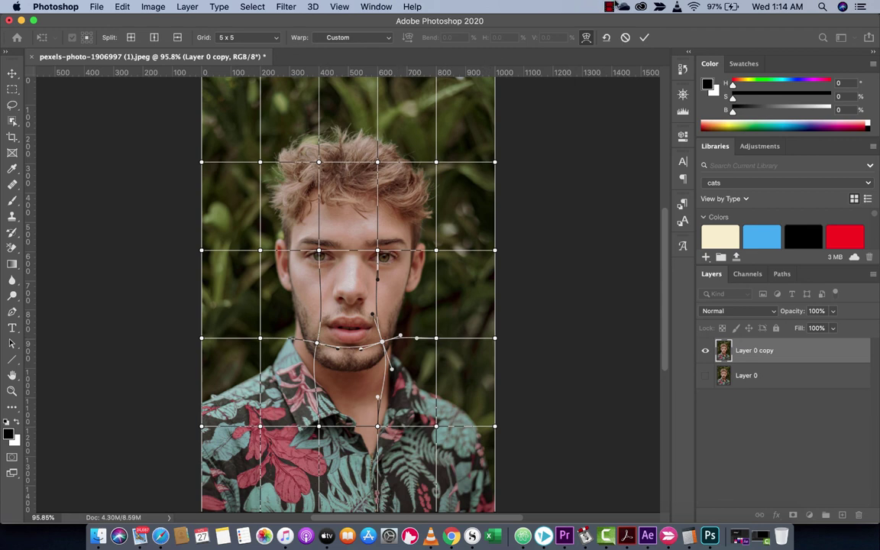
click(615, 7)
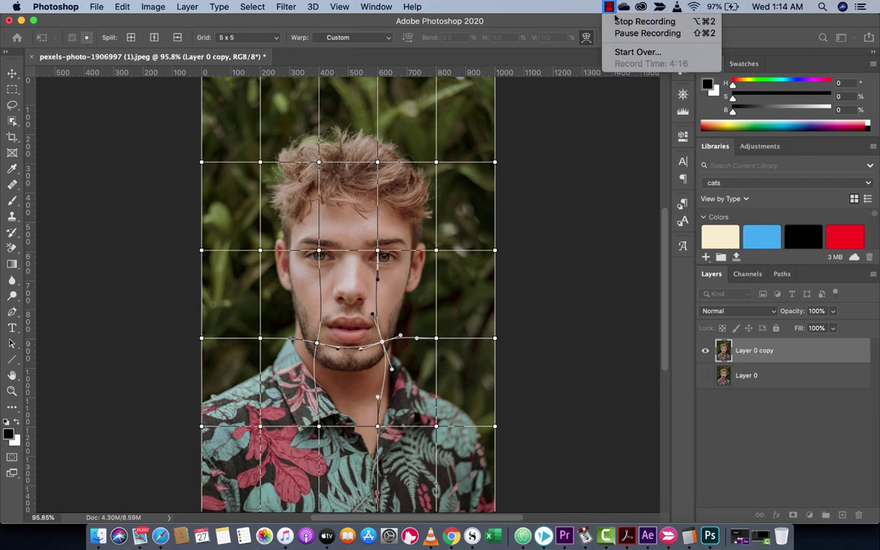